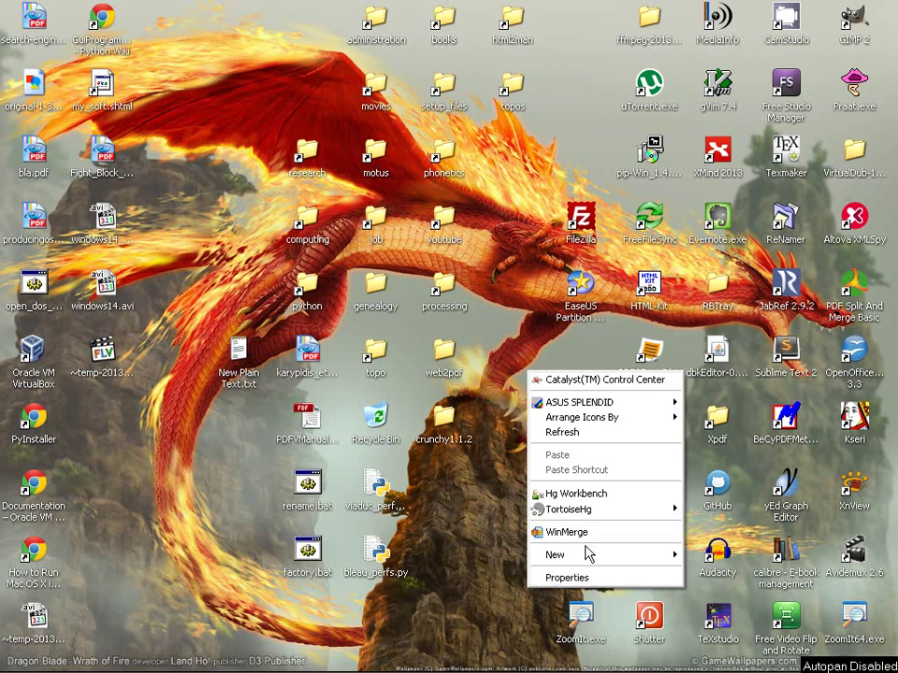
Open the desktop's display properties to view the monitor settings, and cancel the dialog
left_click(521, 244)
right_click(519, 402)
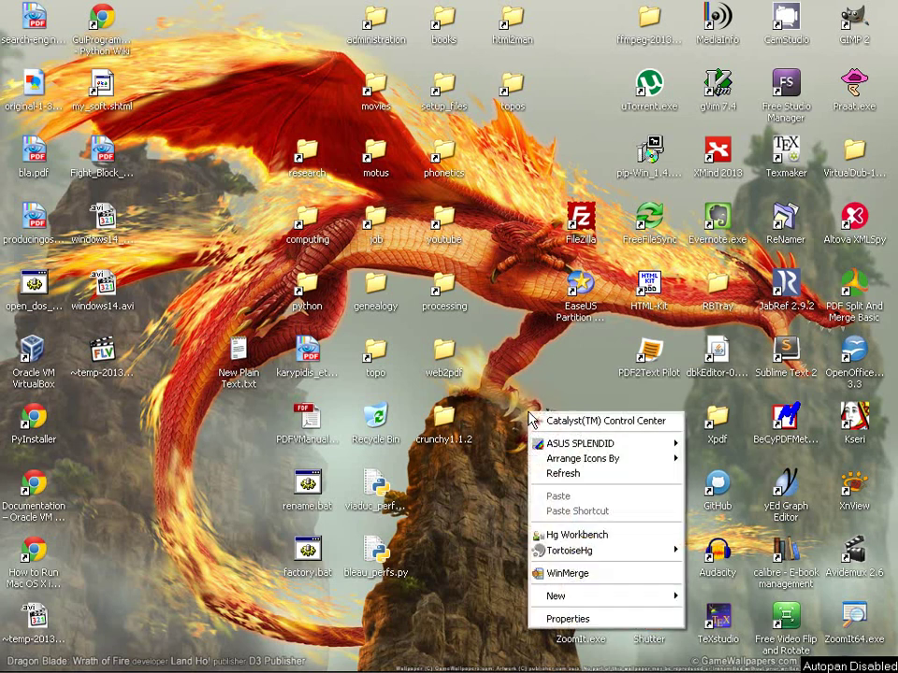
left_click(607, 617)
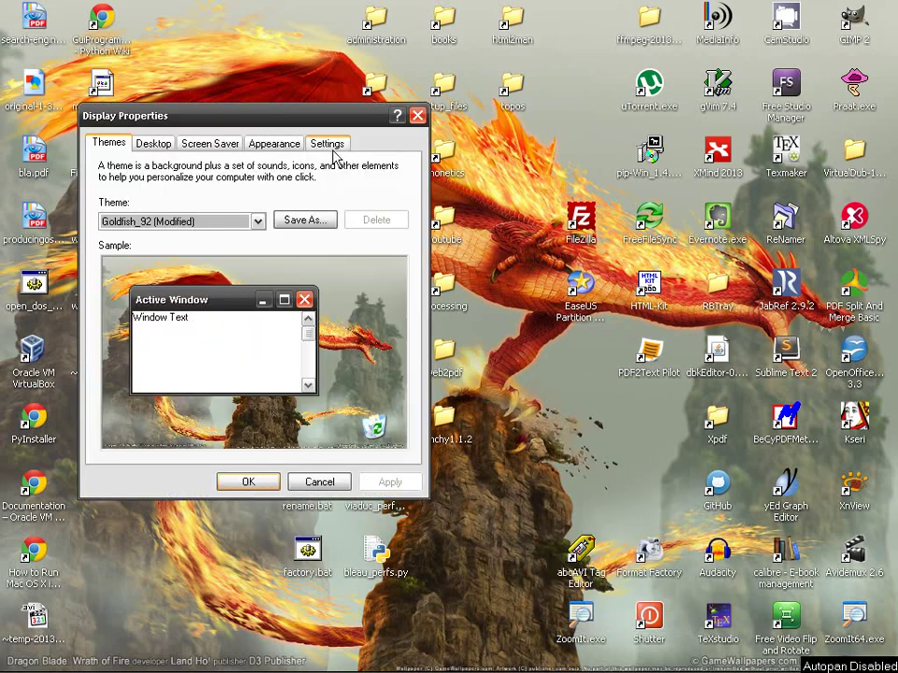
left_click(328, 145)
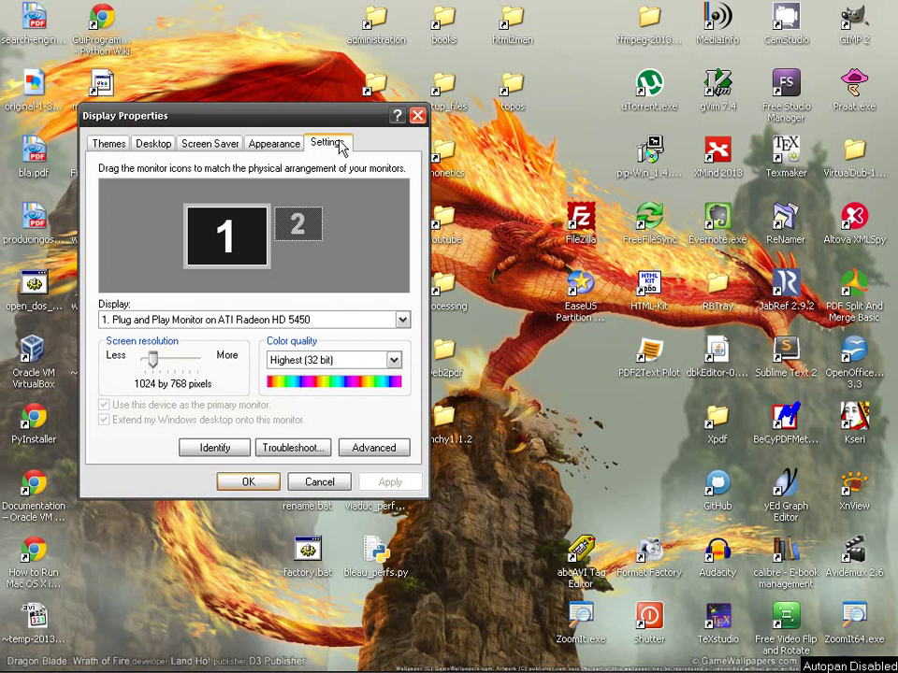
left_click(335, 481)
Open the Display properties from the Control Panel, show the monitor settings and move the dialog to the middle of the desktop
key("super")
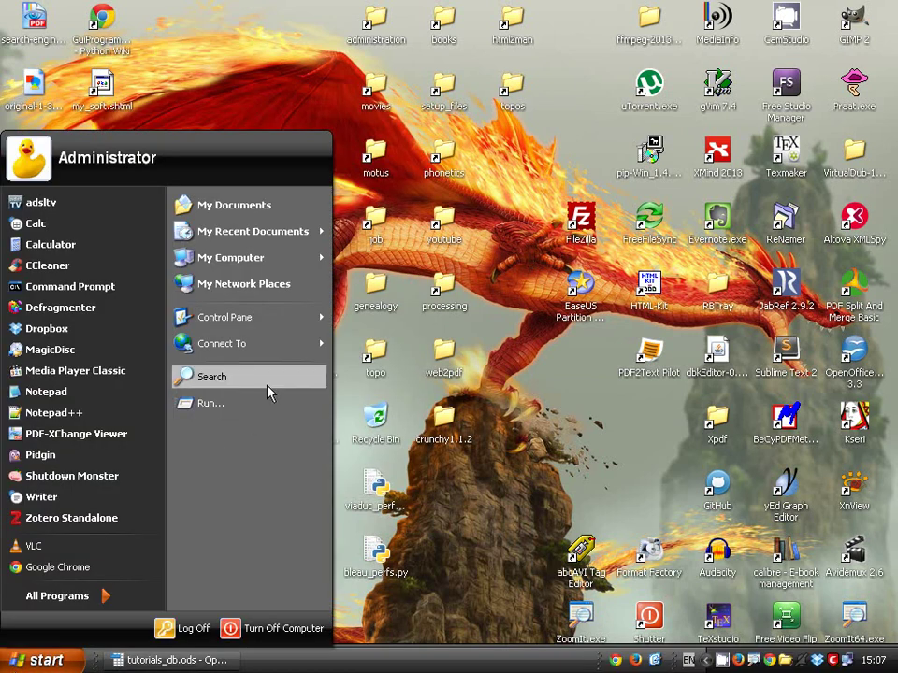
mouse_move(294, 330)
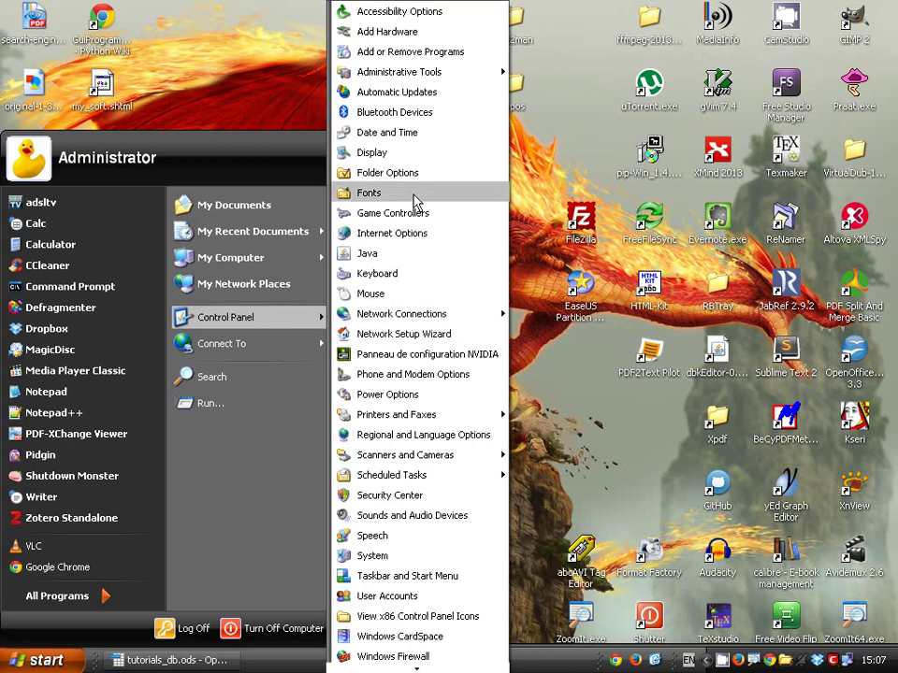
left_click(445, 155)
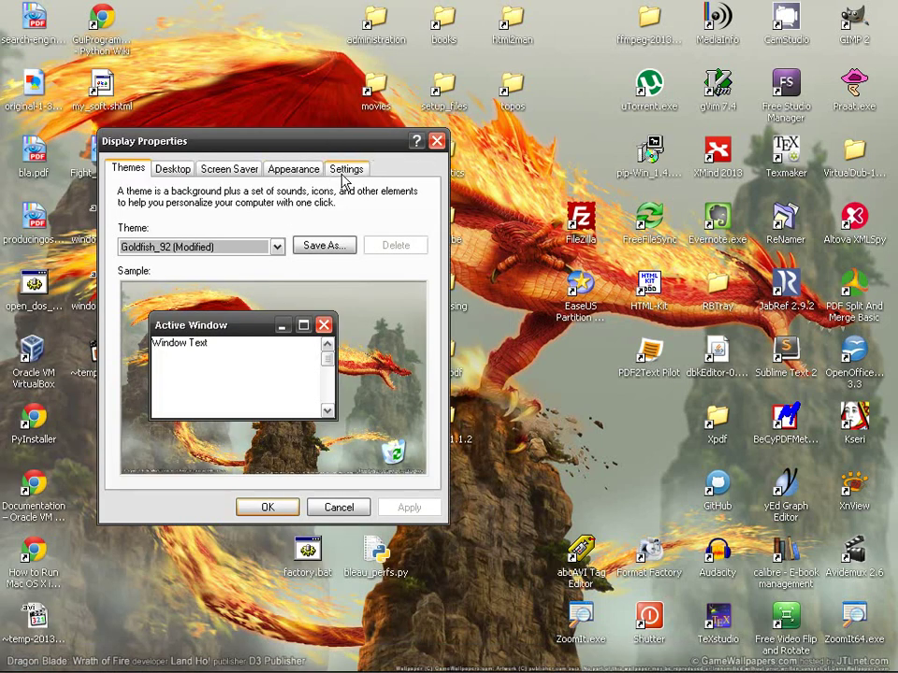
left_click(346, 169)
left_click_drag(304, 140, 545, 140)
Examine the available displays and color quality options without changing them
left_click(430, 338)
left_click(510, 302)
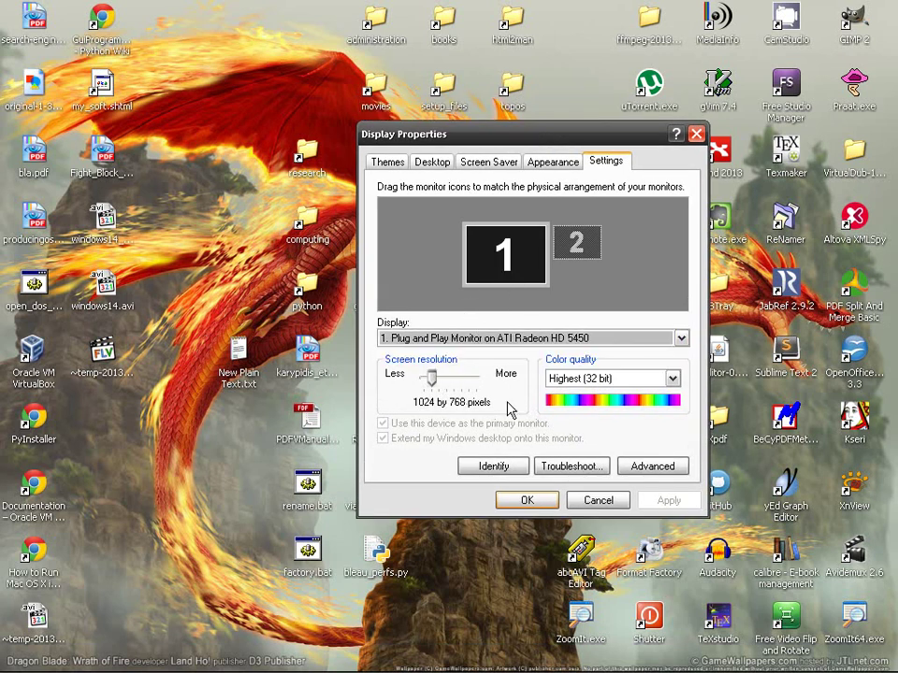
left_click(638, 380)
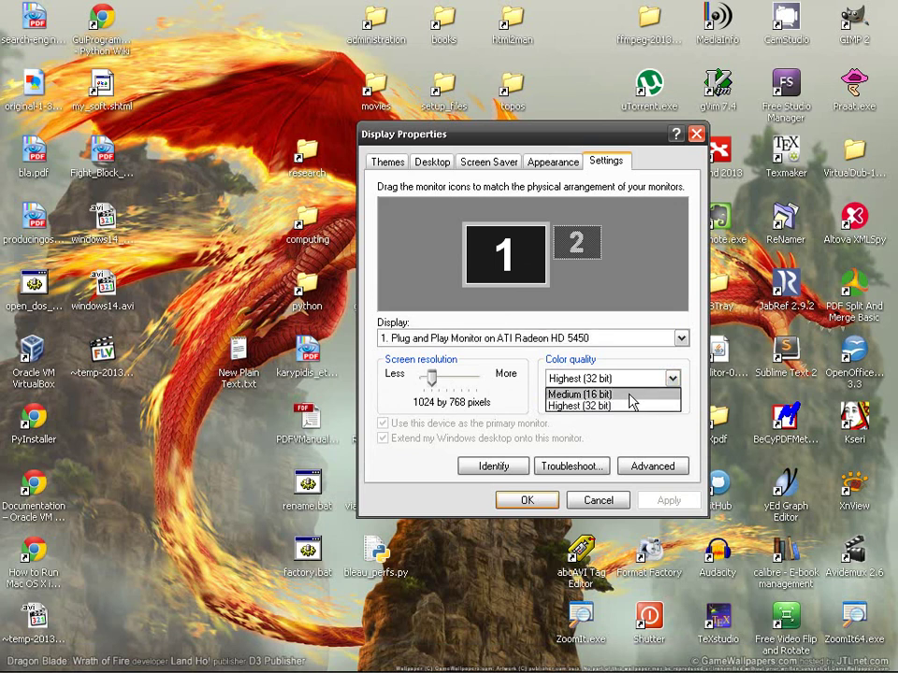
left_click(653, 331)
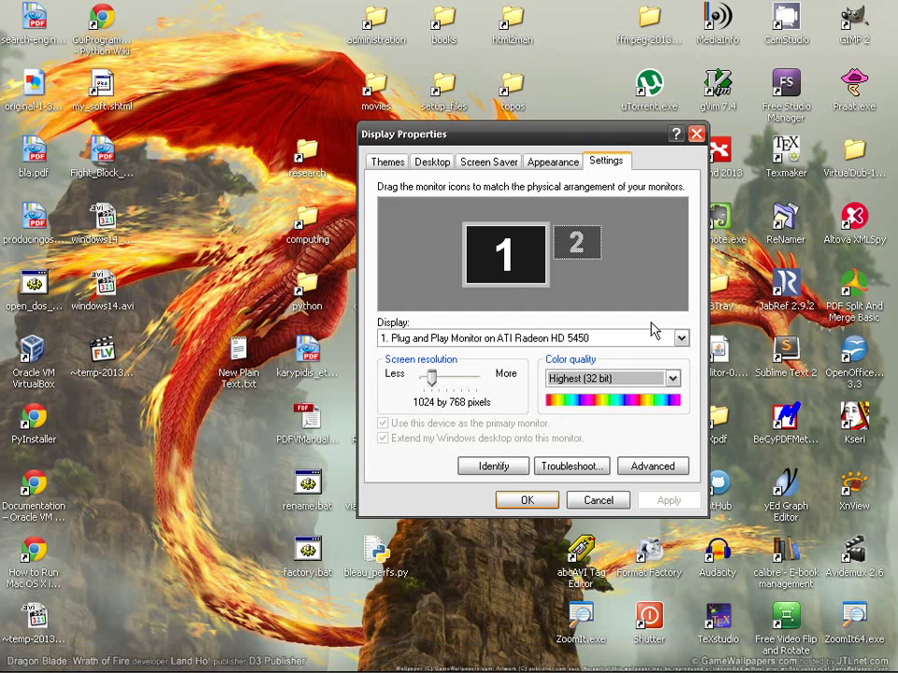
left_click(634, 377)
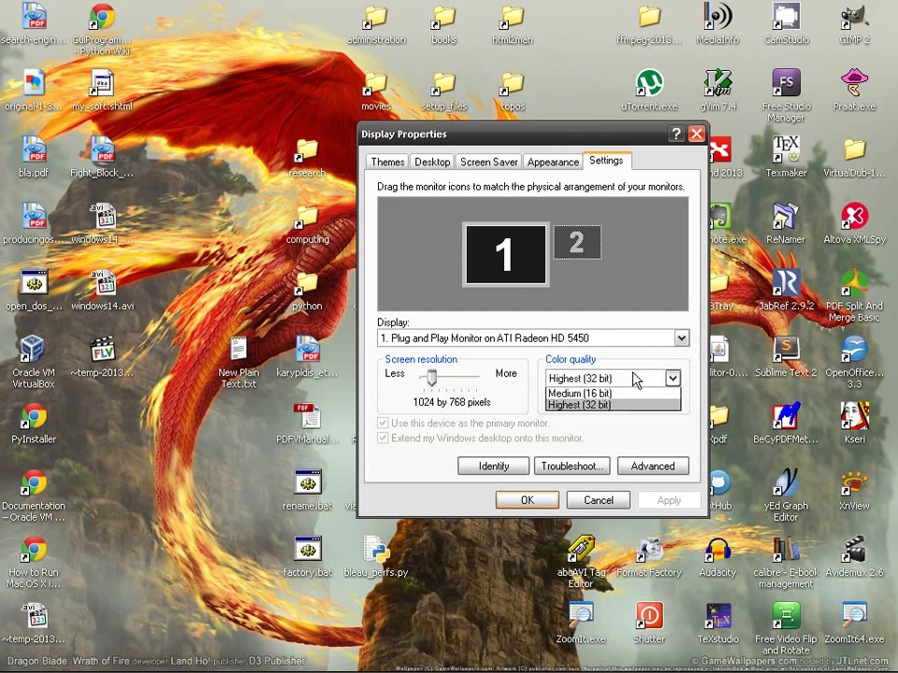
left_click(634, 377)
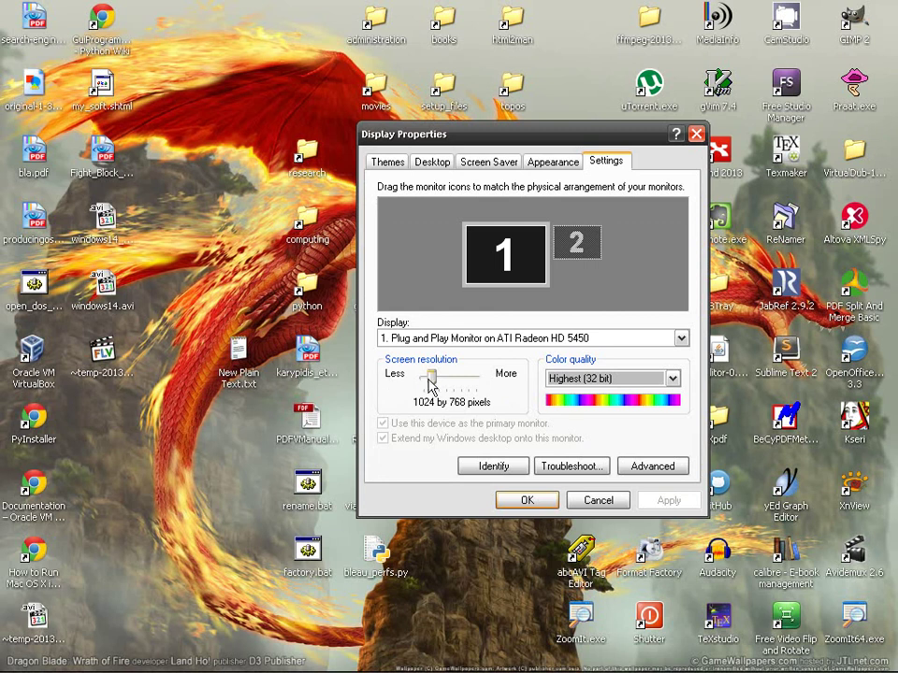
Try applying a screen resolution of 1280 by 800 pixels and decline to keep the new settings
mouse_move(431, 378)
left_mouse_down()
mouse_move(445, 380)
mouse_move(435, 386)
left_mouse_up()
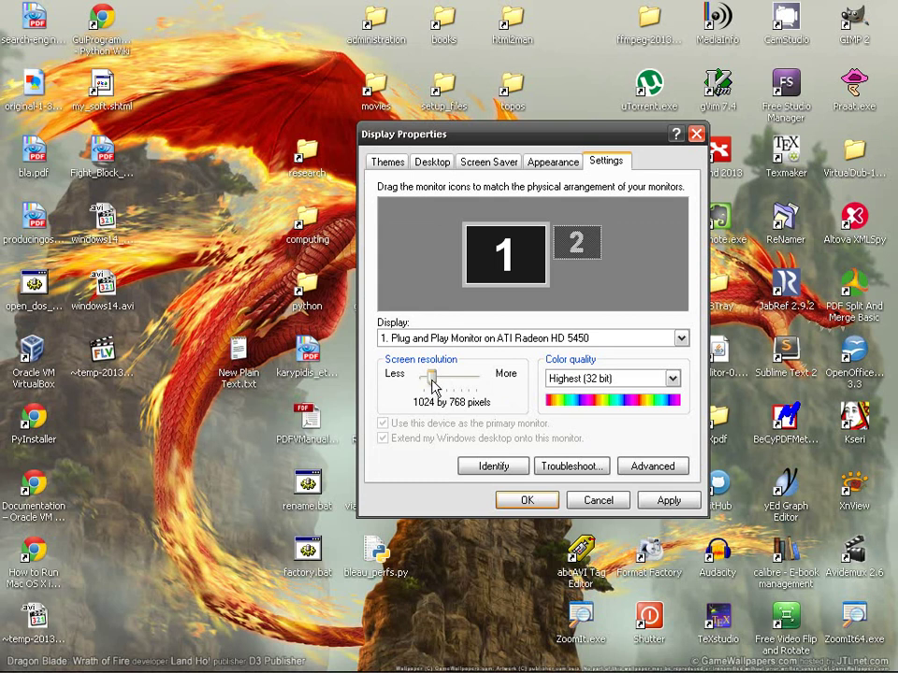
left_click_drag(435, 381, 464, 384)
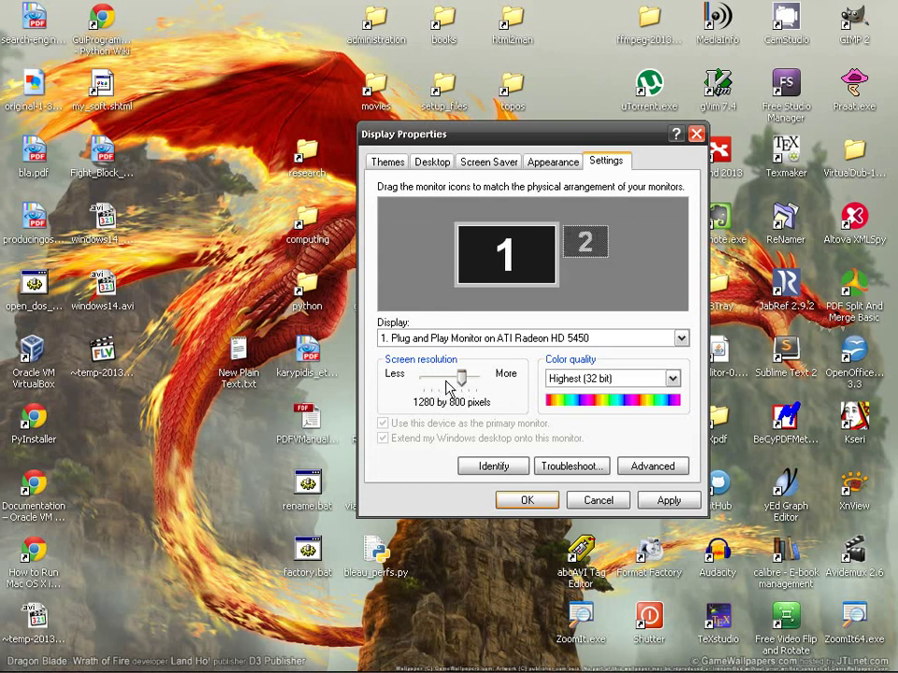
left_click(668, 501)
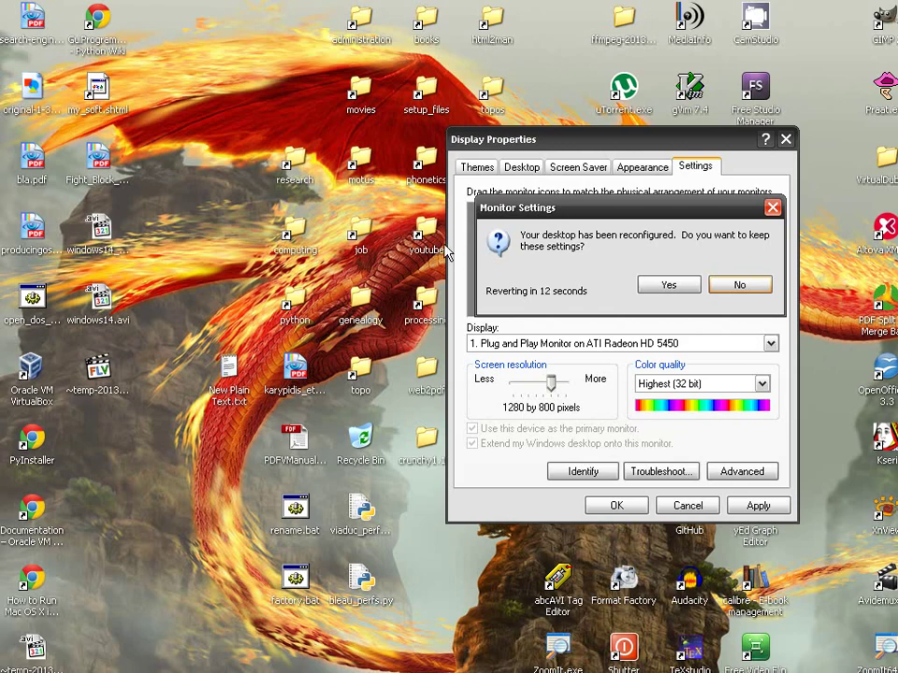
left_click(736, 285)
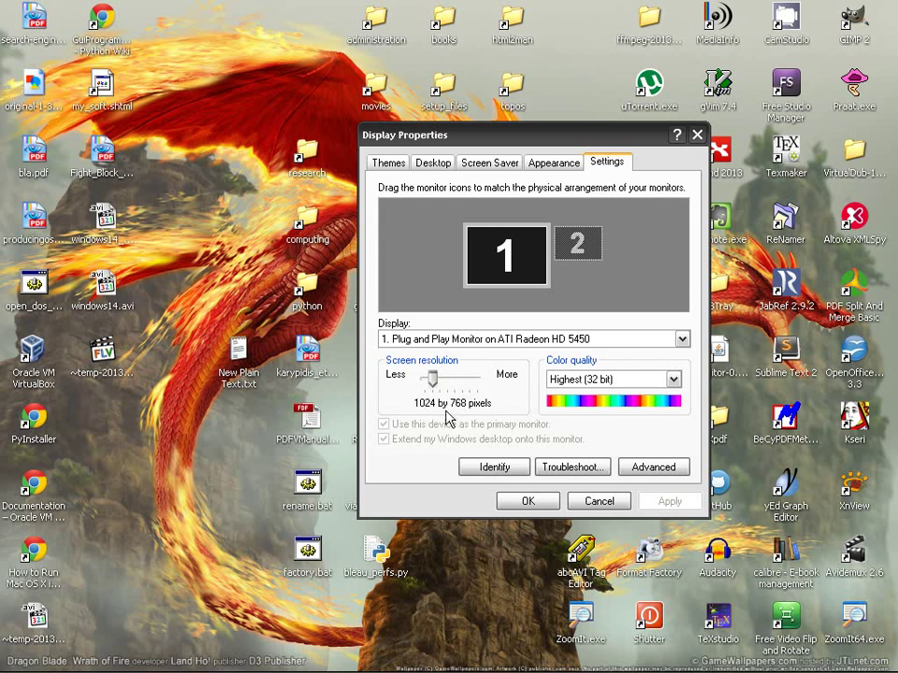
Open the Calculator beside the display settings and divide 1024 by 768 to get that resolution's aspect ratio
left_click(42, 660)
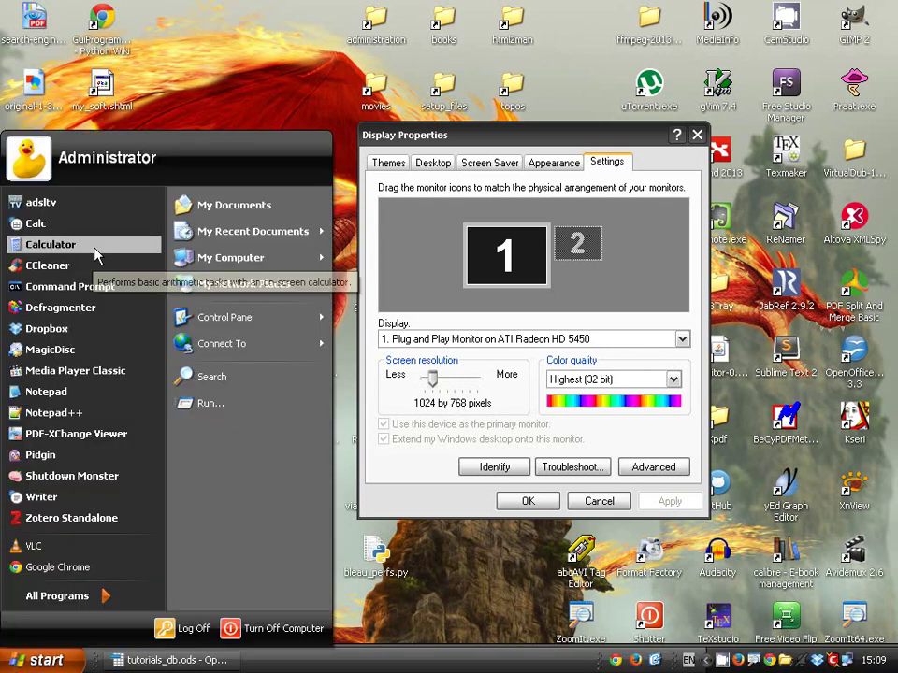
left_click(51, 244)
left_click_drag(121, 39, 250, 231)
type("1024,")
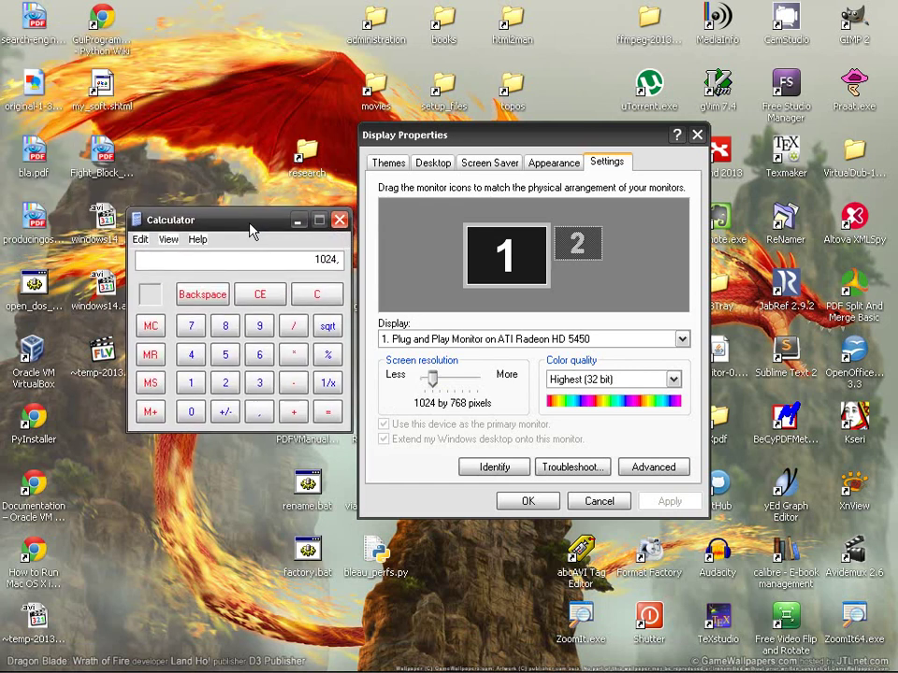
type("/768")
key("Return")
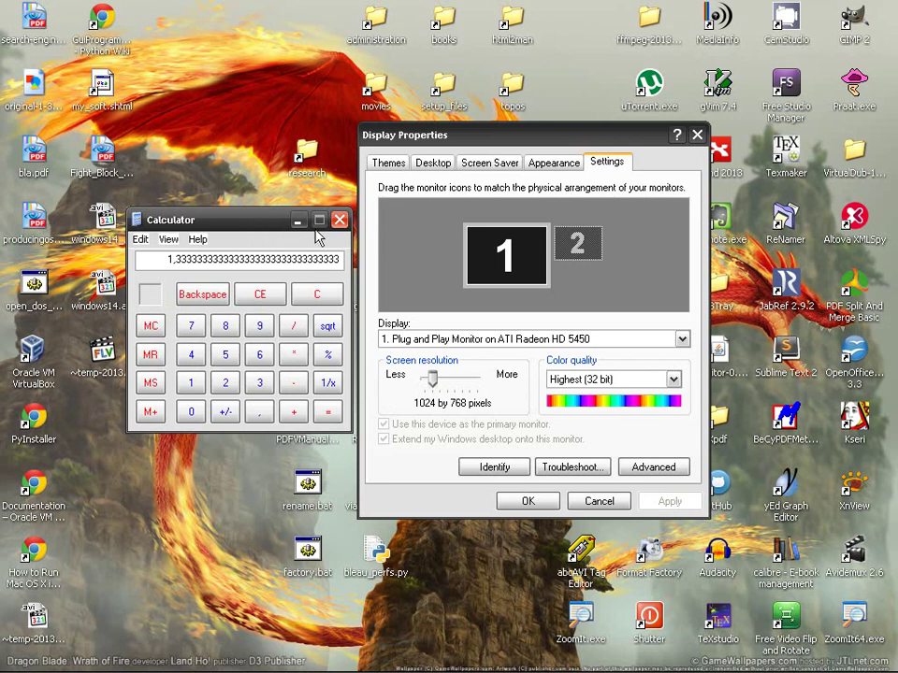
left_click_drag(302, 221, 284, 221)
Select the 800 by 600 resolution and calculate its aspect ratio as 800/600
left_click_drag(432, 378, 423, 378)
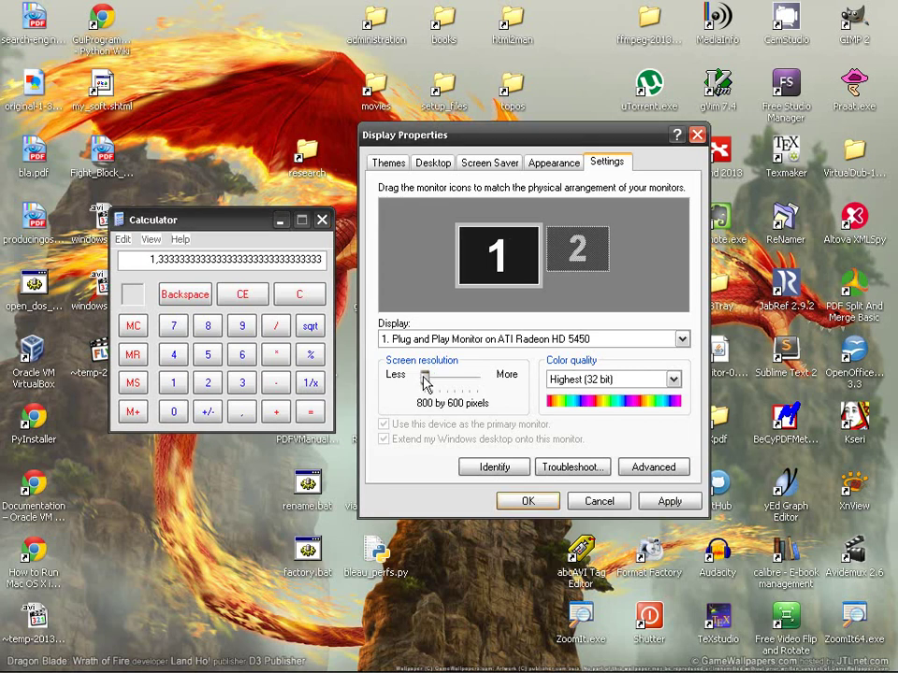
left_click(299, 295)
type("80/600")
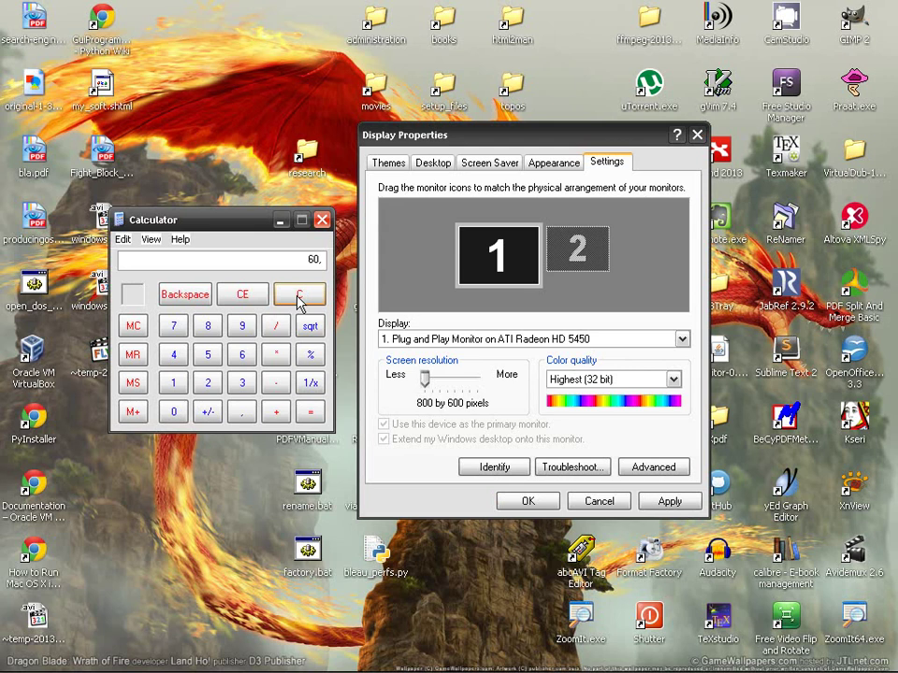
key("Return")
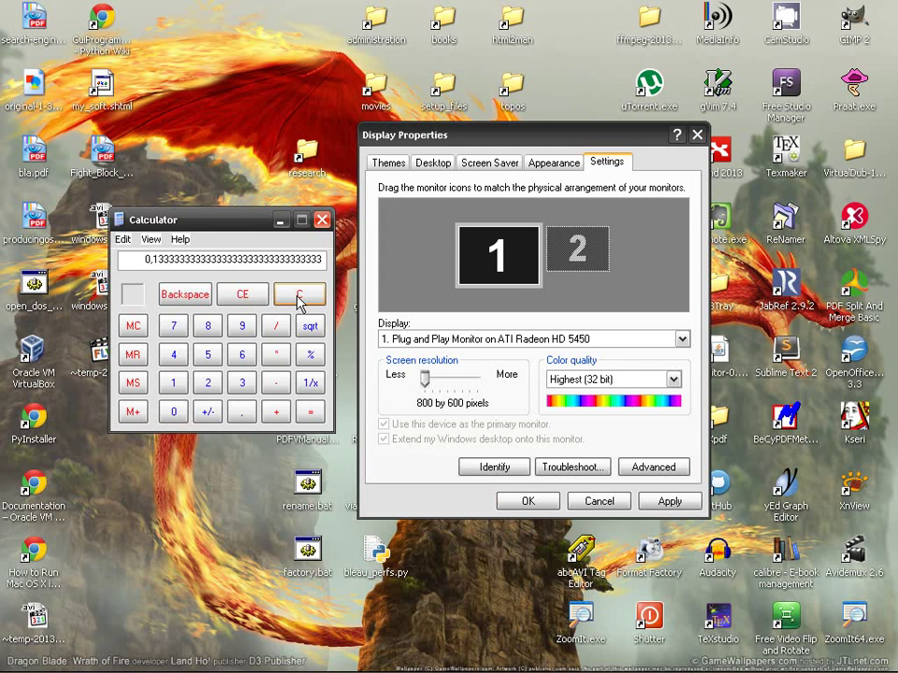
left_click(300, 294)
type("800/600")
key("Return")
Select the 1280 by 720 resolution and calculate its aspect ratio as 1280/720
left_click_drag(424, 385, 447, 384)
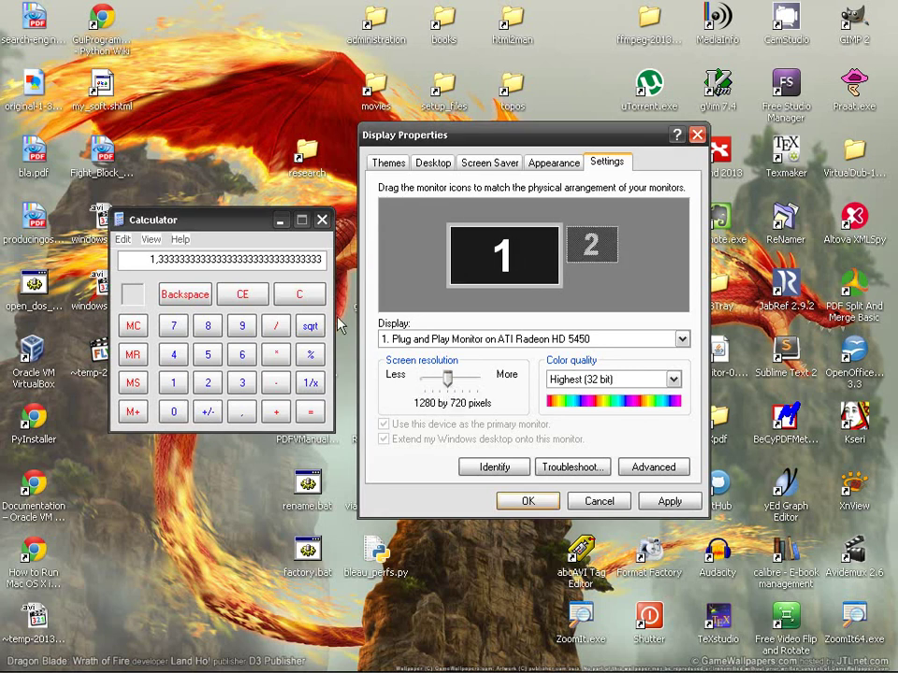
left_click(307, 298)
type("1280,")
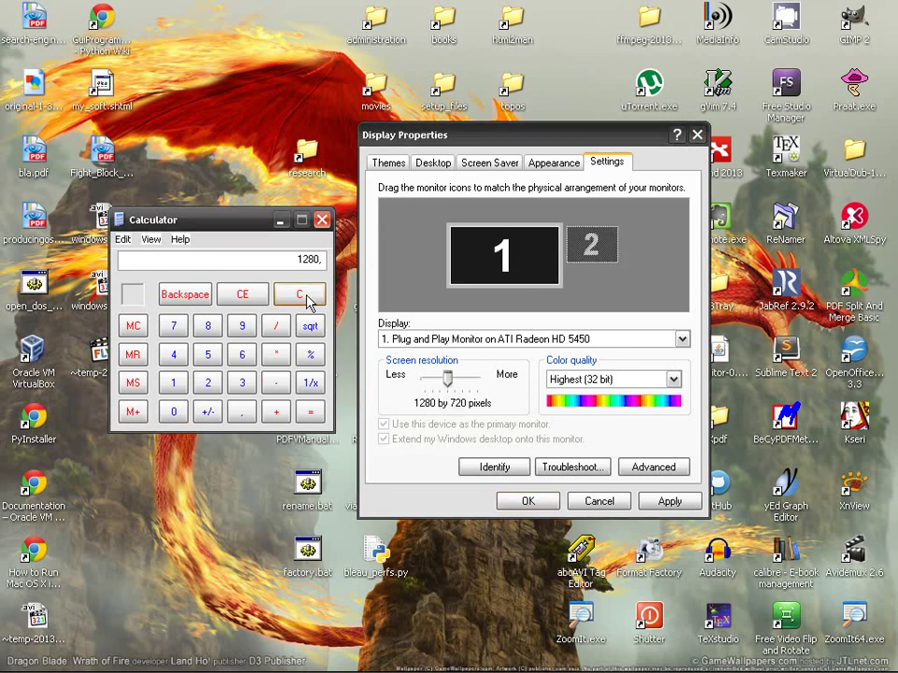
type("/720")
key("Return")
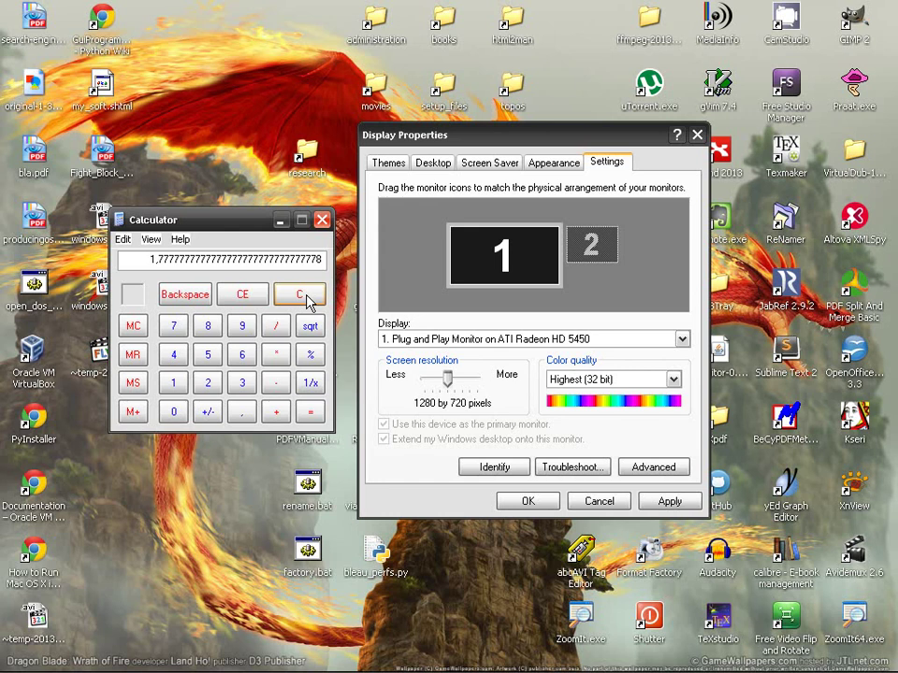
Set the screen resolution to 1280 by 960 pixels and calculate its aspect ratio as 1280/960
left_click_drag(446, 379, 470, 389)
left_click(300, 295)
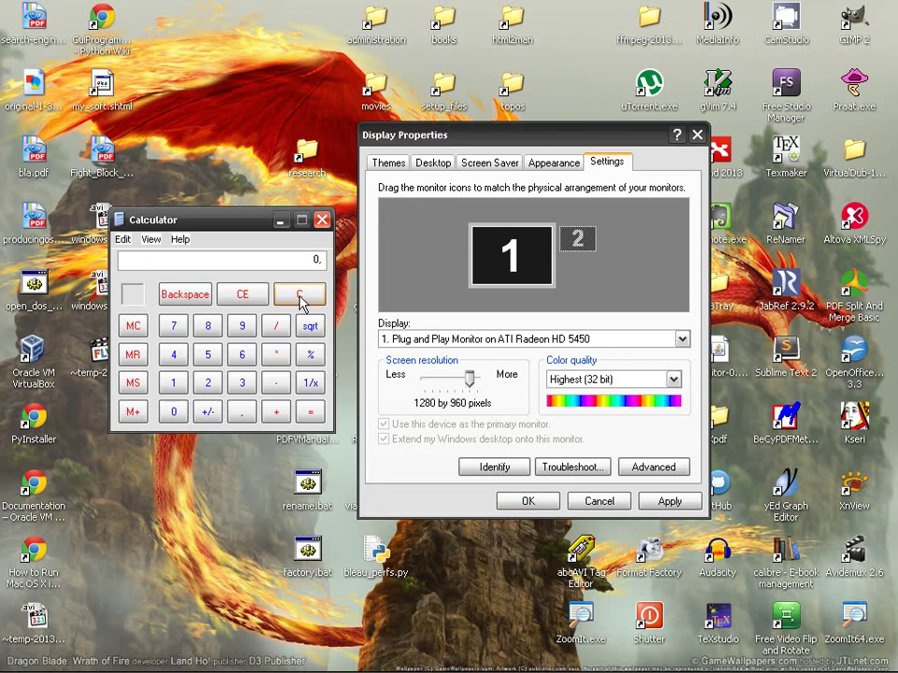
type("1280/960")
key("Return")
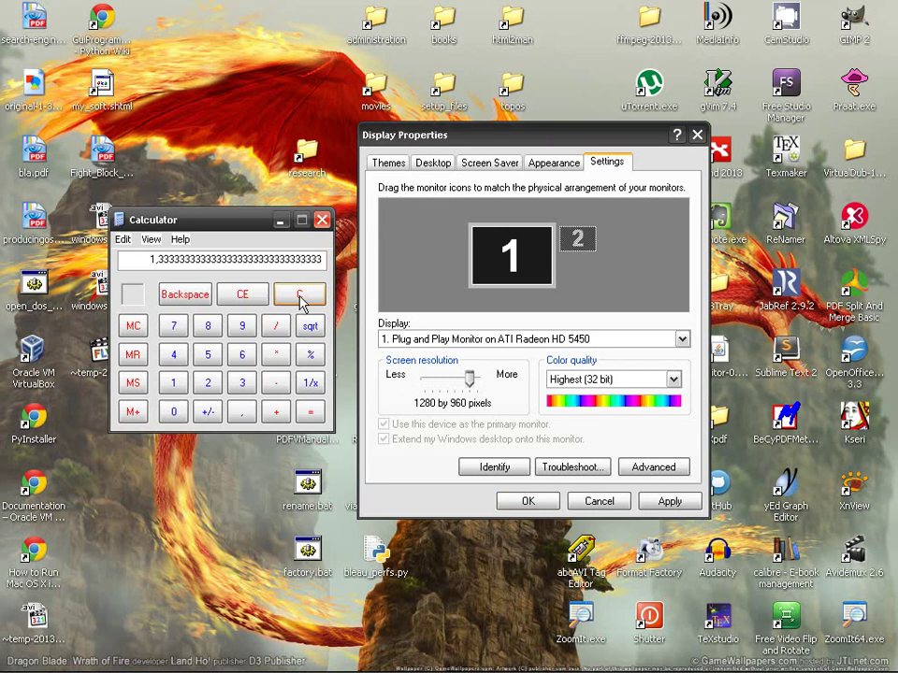
Close the Calculator and move the Display Properties dialog lower to uncover more of the desktop
left_click_drag(473, 383, 474, 384)
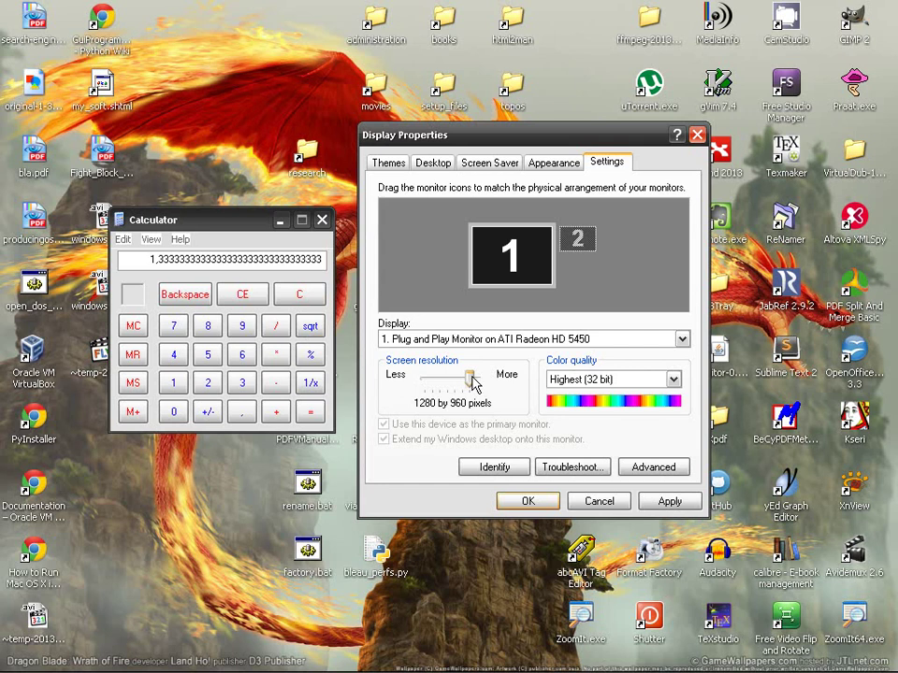
left_click(666, 503)
left_click(322, 220)
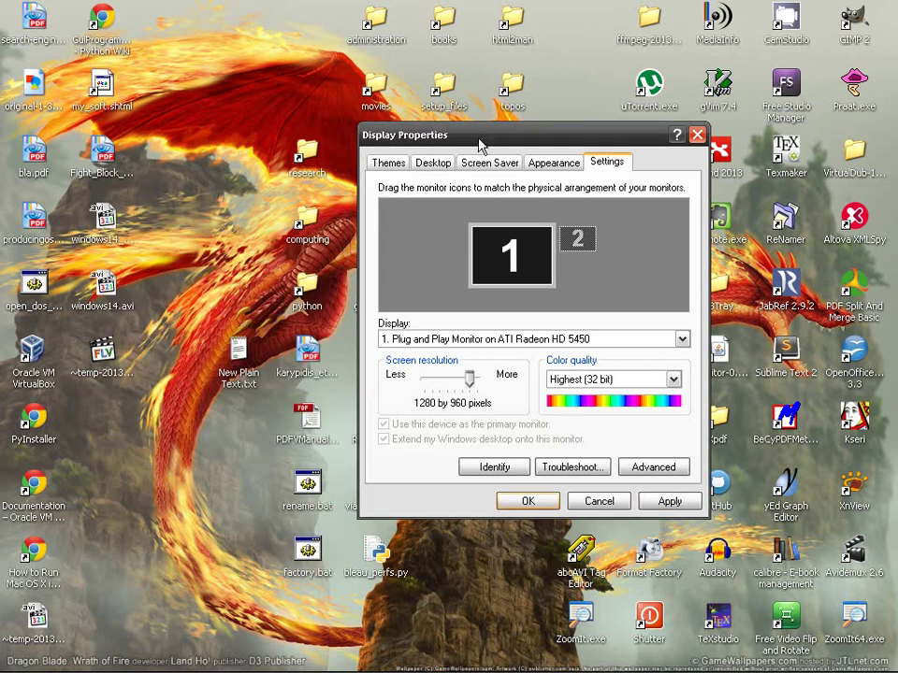
left_click_drag(487, 144, 534, 159)
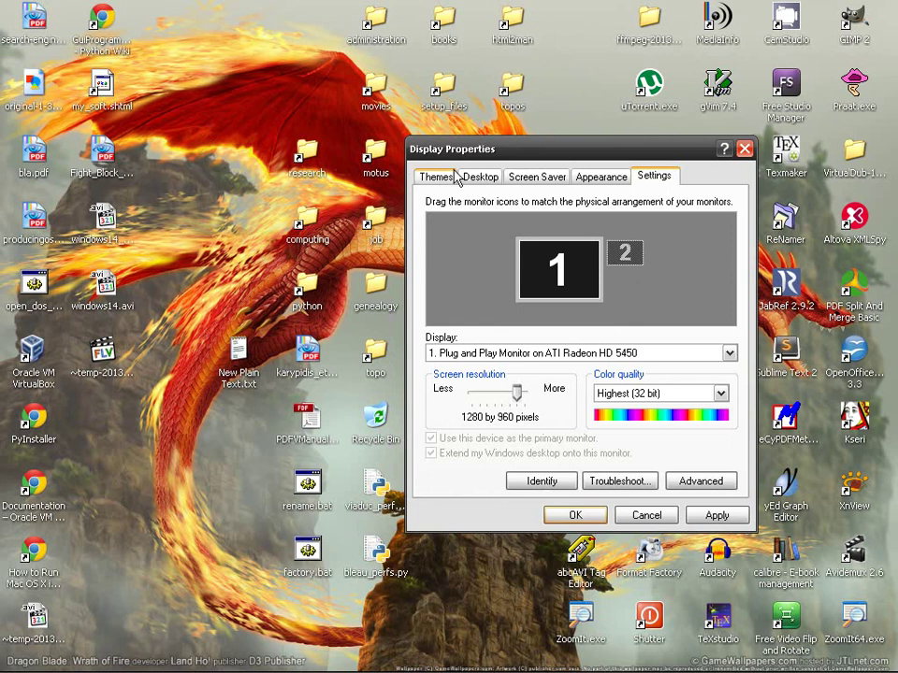
left_click_drag(481, 149, 577, 337)
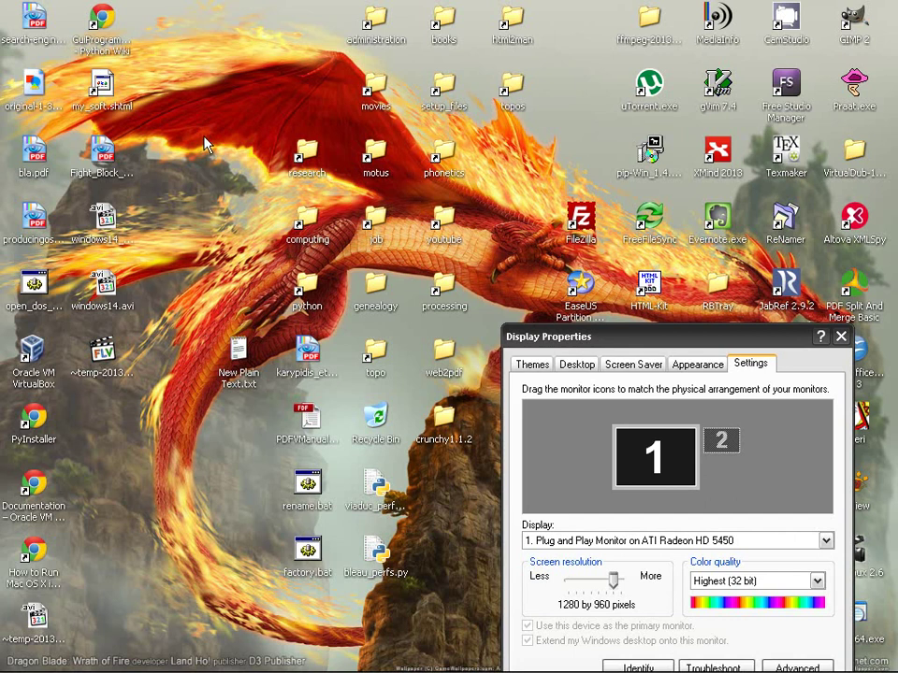